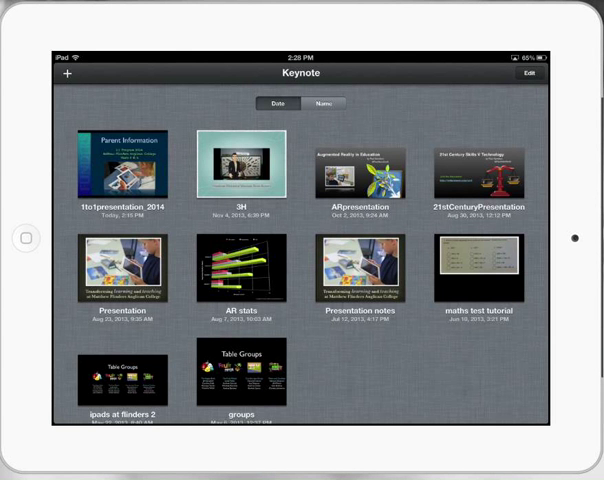
# Create a new presentation with the Black theme and select the sample photo on slide 1.
pyautogui.click(67, 73)
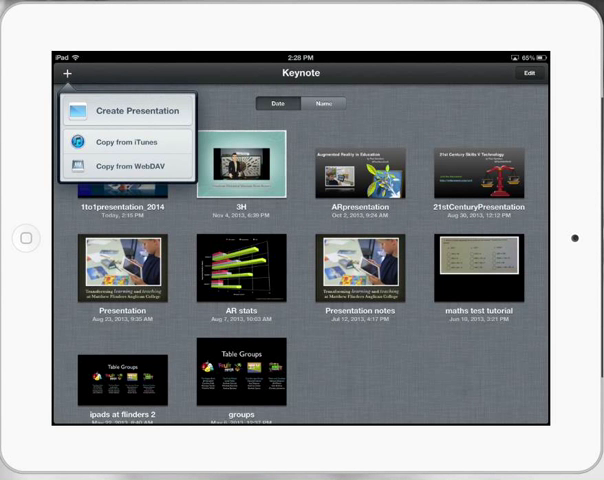
pyautogui.click(128, 110)
pyautogui.click(241, 144)
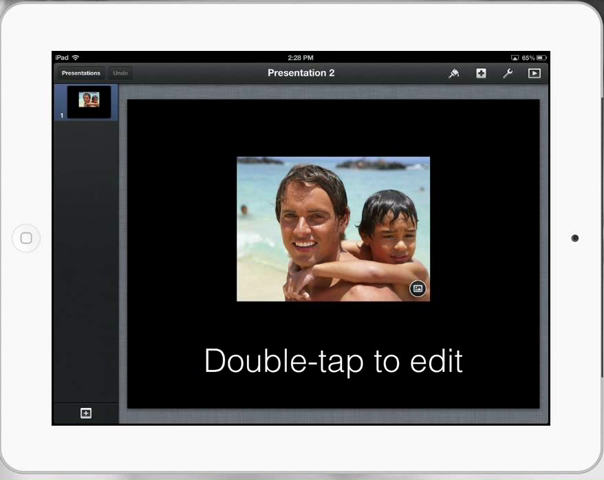
pyautogui.click(333, 228)
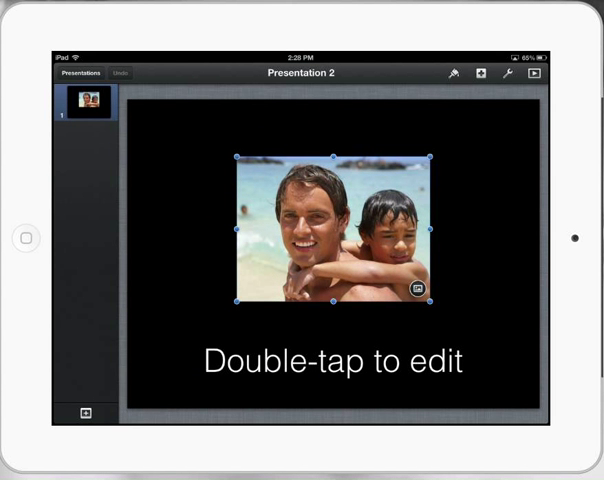
# Delete the sample photo and the placeholder text box, leaving slide 1 empty.
pyautogui.click(305, 139)
pyautogui.click(333, 360)
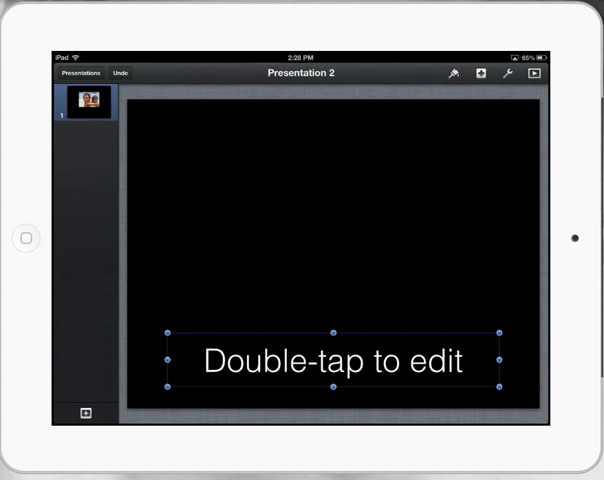
pyautogui.click(327, 316)
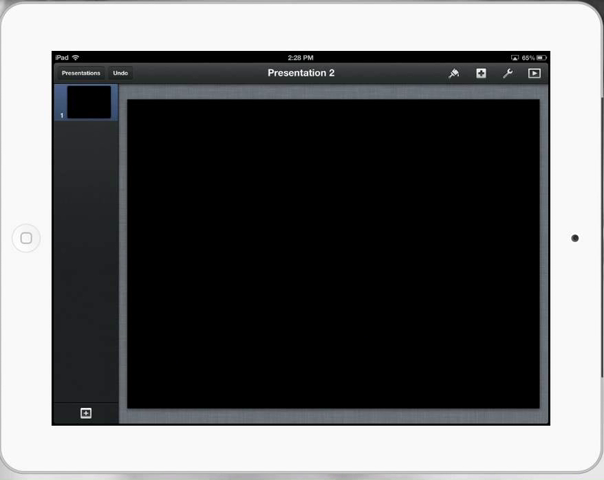
# Insert a blue circle and move it to the slide's upper-right corner.
pyautogui.click(481, 73)
pyautogui.click(509, 176)
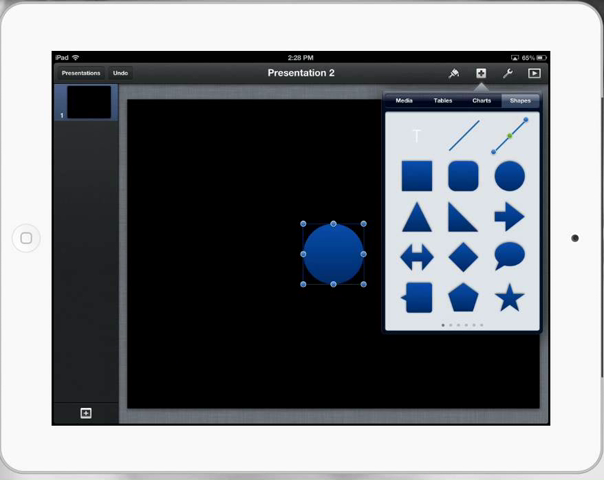
pyautogui.press('Escape')
pyautogui.click(333, 254)
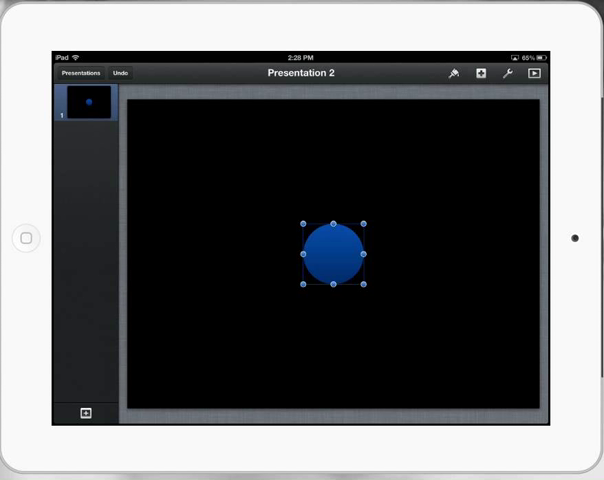
pyautogui.moveTo(333, 254)
pyautogui.mouseDown()
pyautogui.moveTo(457, 152)
pyautogui.moveTo(476, 152)
pyautogui.mouseUp()
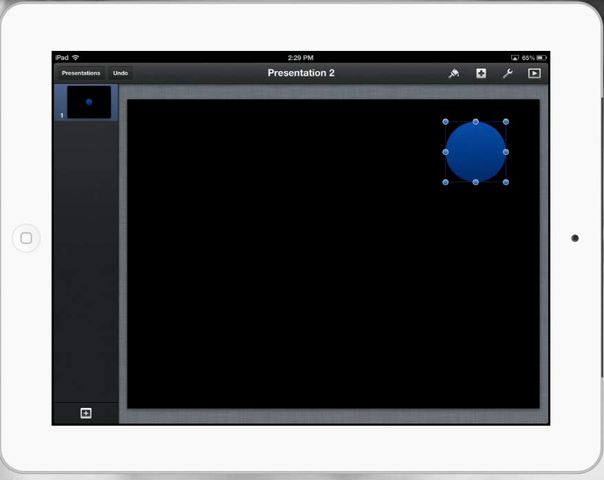
# Give slide 1 a Magic Move transition, duplicating it into a new slide 2.
pyautogui.click(88, 102)
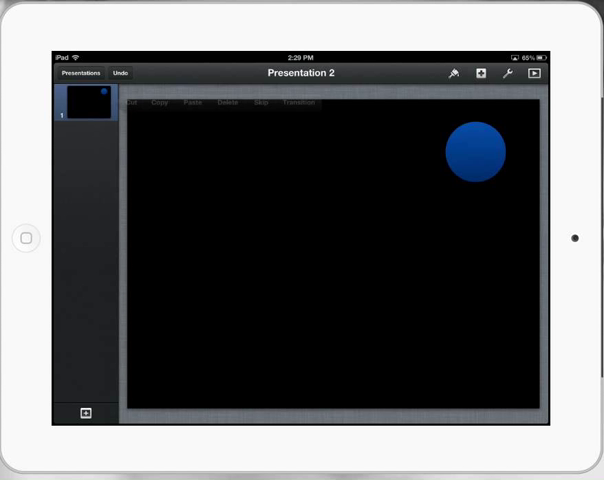
pyautogui.click(298, 102)
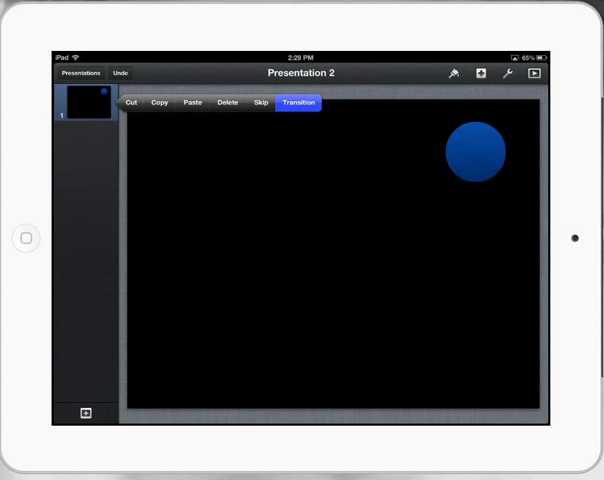
pyautogui.click(163, 135)
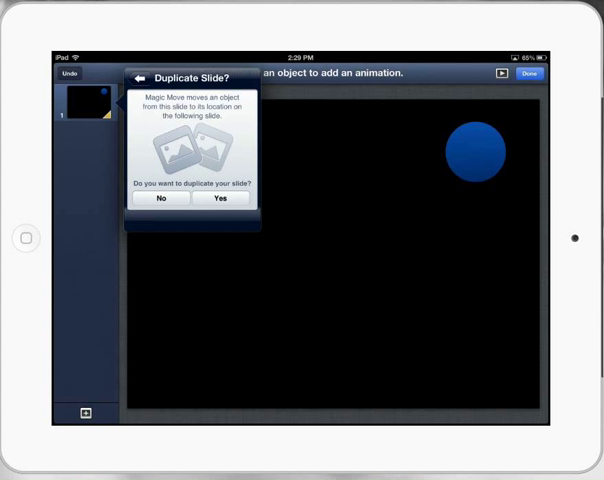
pyautogui.click(220, 197)
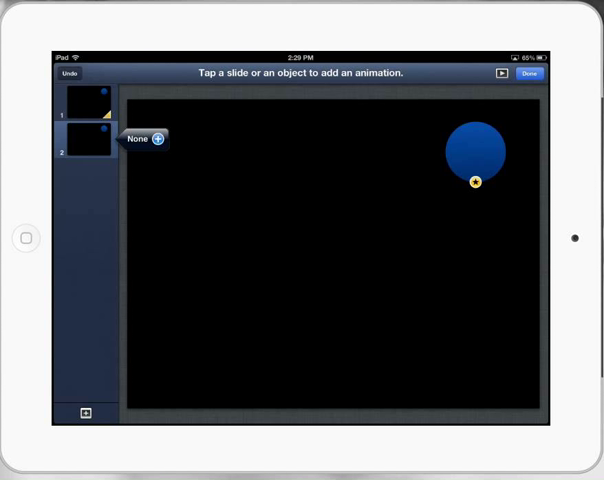
# Set slide 1's Magic Move to start after the previous transition with a 2-second duration.
pyautogui.click(88, 101)
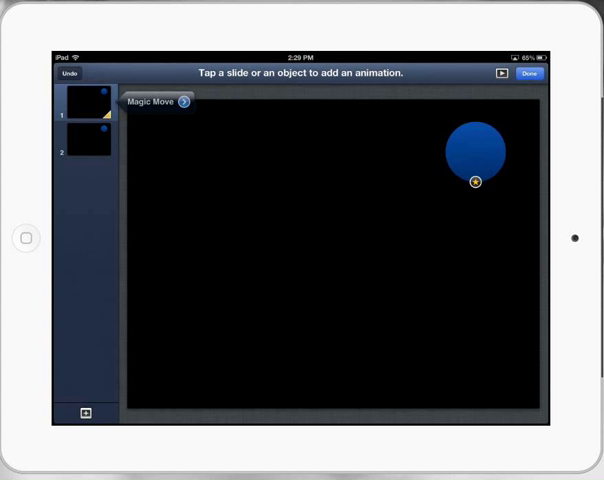
pyautogui.click(155, 101)
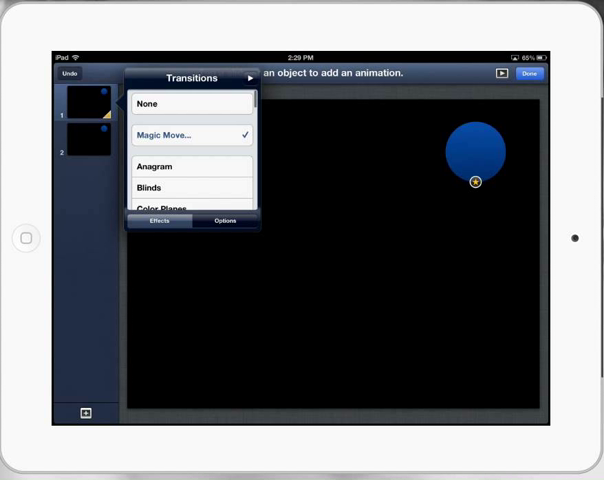
pyautogui.click(224, 220)
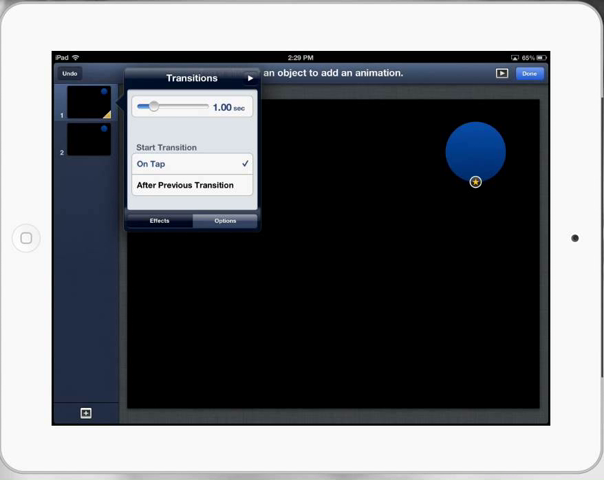
pyautogui.click(185, 185)
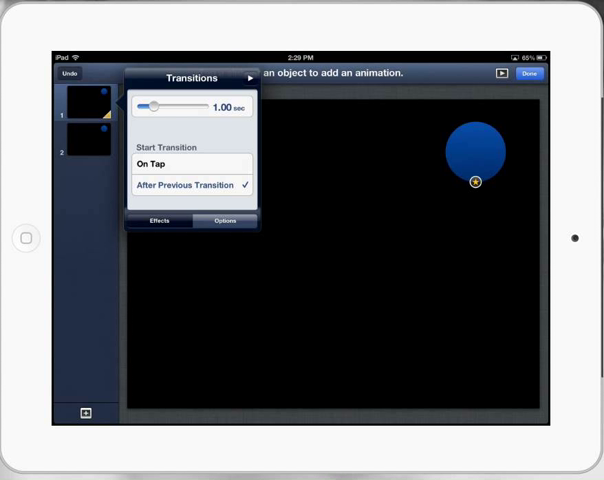
pyautogui.moveTo(153, 106); pyautogui.dragTo(168, 106)
pyautogui.click(89, 139)
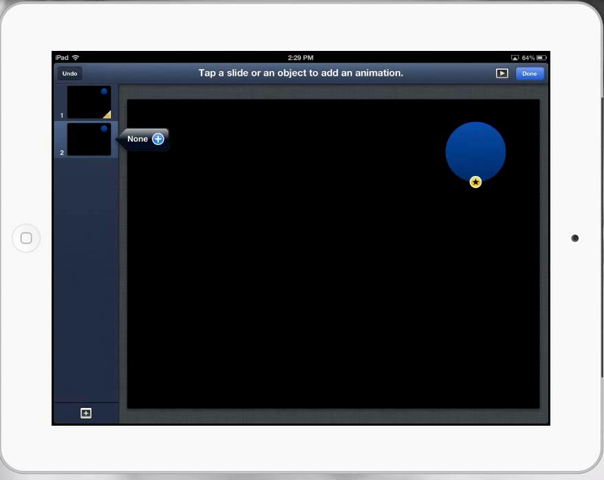
# Move slide 2's circle to the bottom-left corner of the slide.
pyautogui.click(475, 151)
pyautogui.moveTo(475, 151)
pyautogui.mouseDown()
pyautogui.moveTo(190, 368)
pyautogui.moveTo(187, 358)
pyautogui.mouseUp()
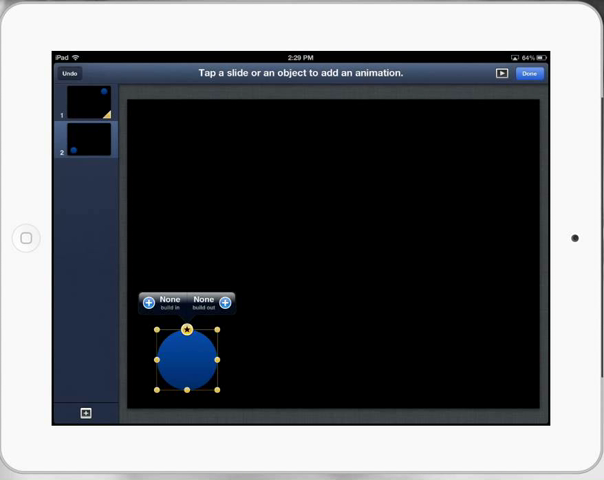
pyautogui.click(88, 139)
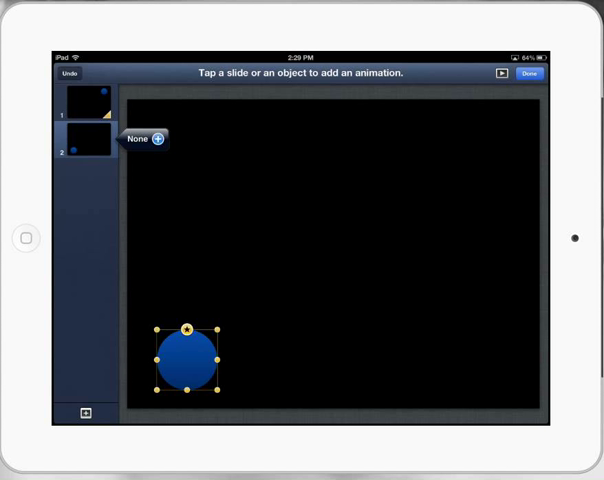
# Give slide 2 a Magic Move transition, duplicating it into a new slide 3.
pyautogui.click(157, 139)
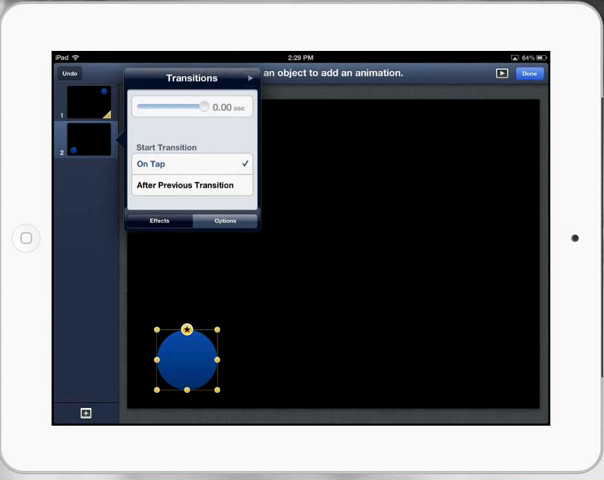
pyautogui.click(159, 220)
pyautogui.click(190, 135)
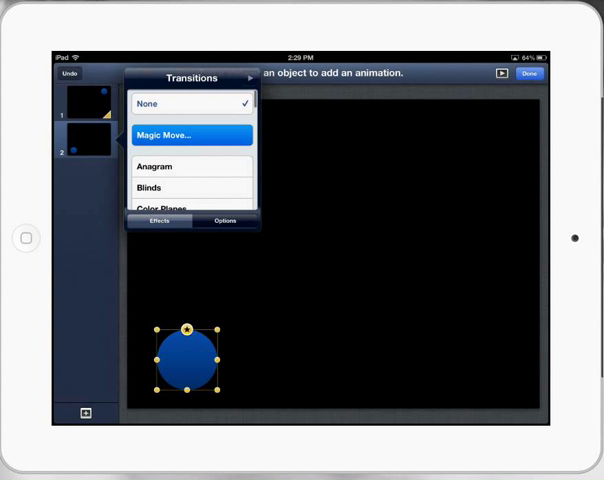
pyautogui.click(220, 197)
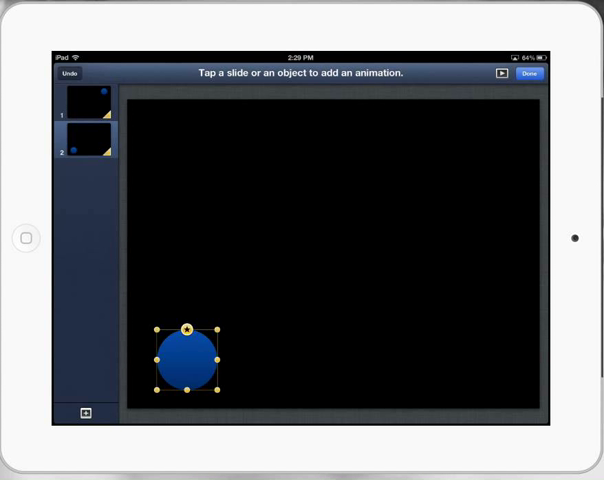
# Set slide 2's Magic Move to start automatically after the previous transition.
pyautogui.click(88, 138)
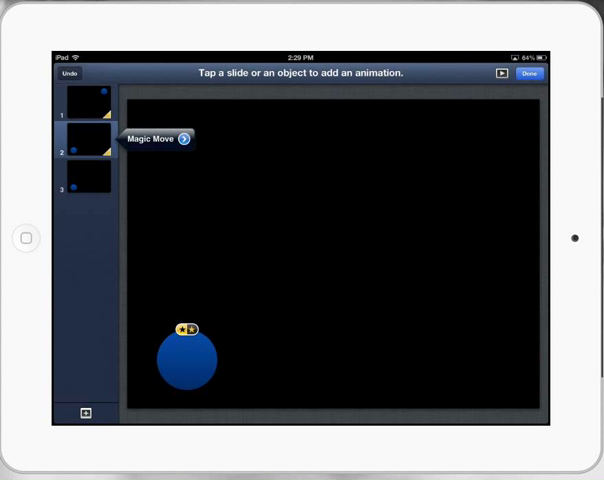
pyautogui.click(184, 139)
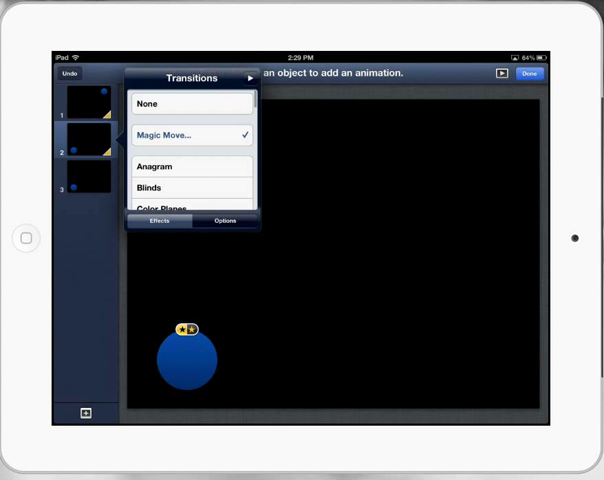
pyautogui.click(225, 220)
pyautogui.click(185, 185)
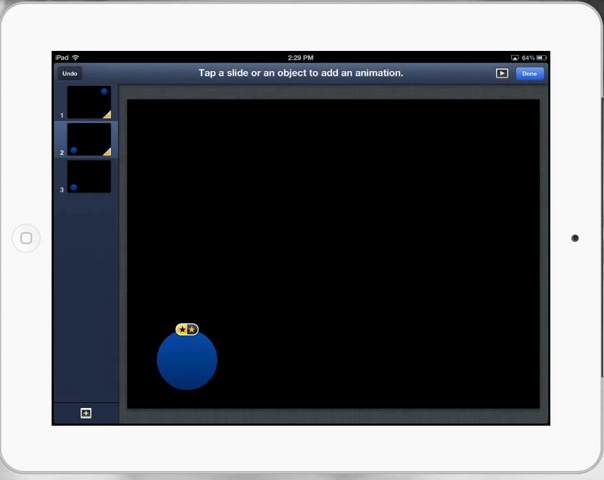
# Move slide 3's circle to the top-left corner, then return to slide 1.
pyautogui.click(89, 176)
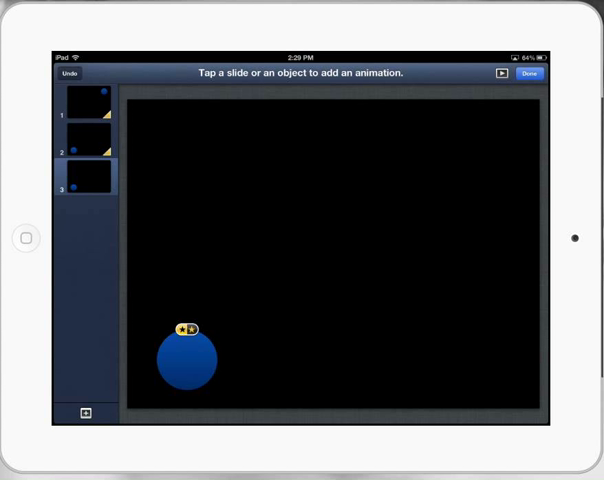
pyautogui.click(187, 359)
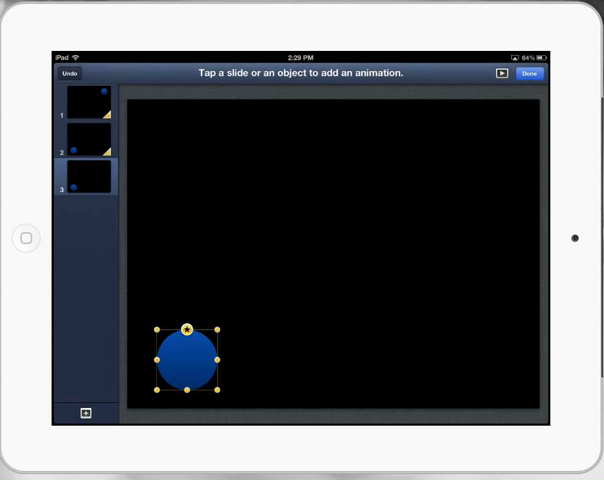
pyautogui.moveTo(187, 359); pyautogui.dragTo(179, 144)
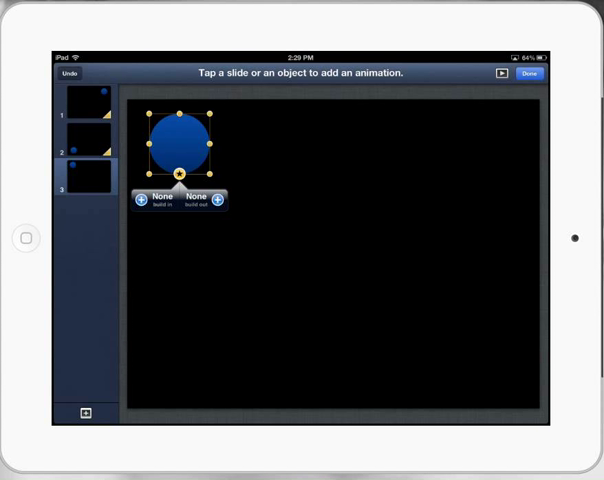
pyautogui.click(89, 176)
pyautogui.click(88, 102)
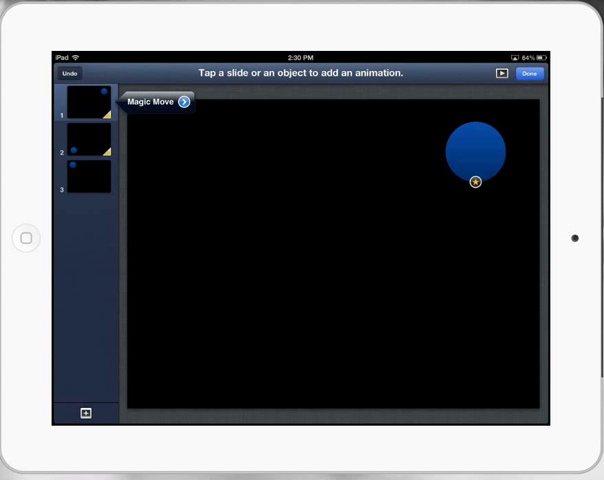
# Finish transition editing with Done, returning to the normal editing view.
pyautogui.click(529, 73)
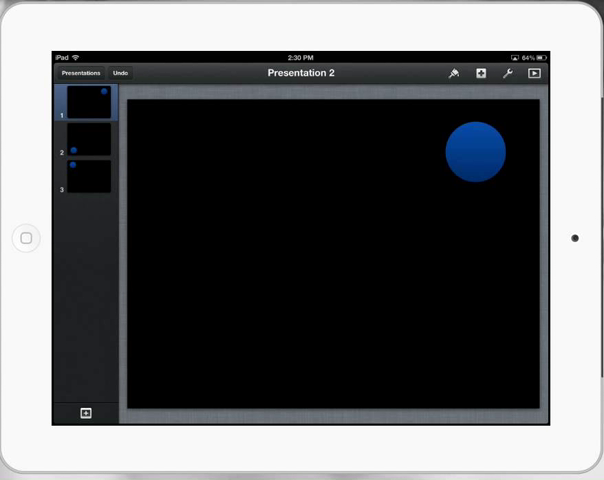